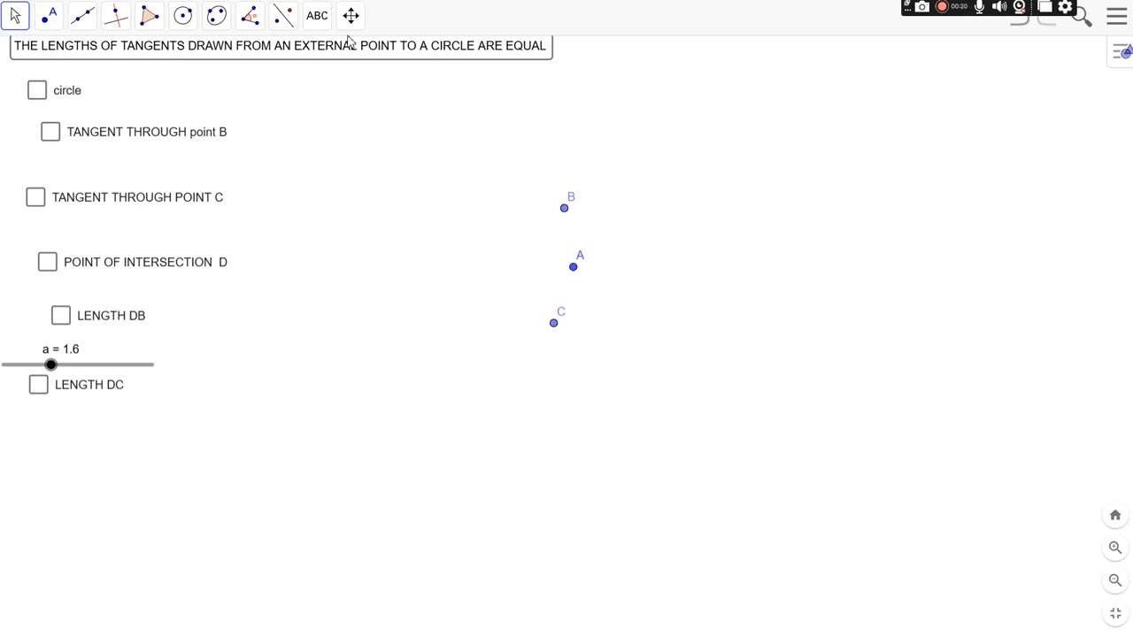
Step: Reposition the theorem title just above the checkboxes and show the circle
left_click_drag(350, 55, 343, 68)
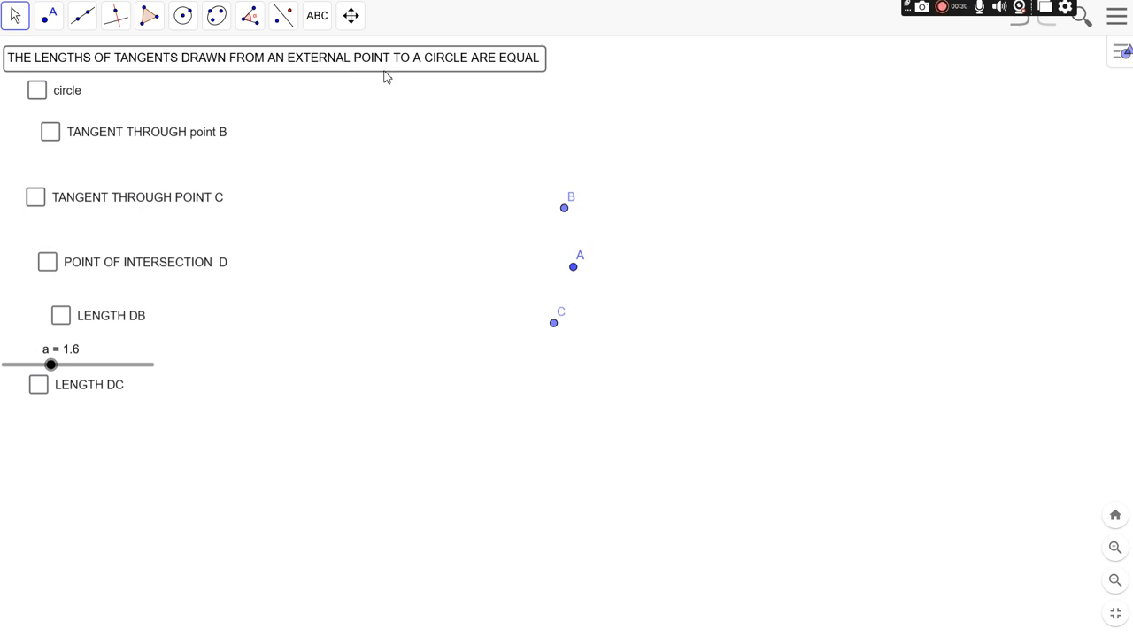
left_click(39, 92)
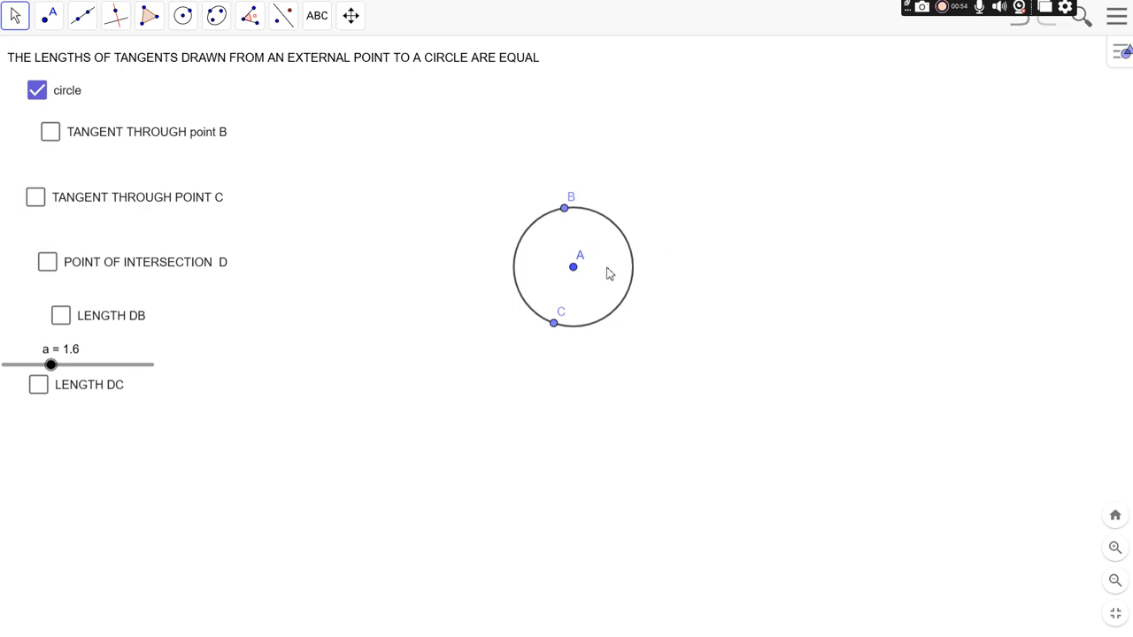
Step: Place a point inside the circle and draw a line through it, marking points where the line crosses the circle
left_click(50, 27)
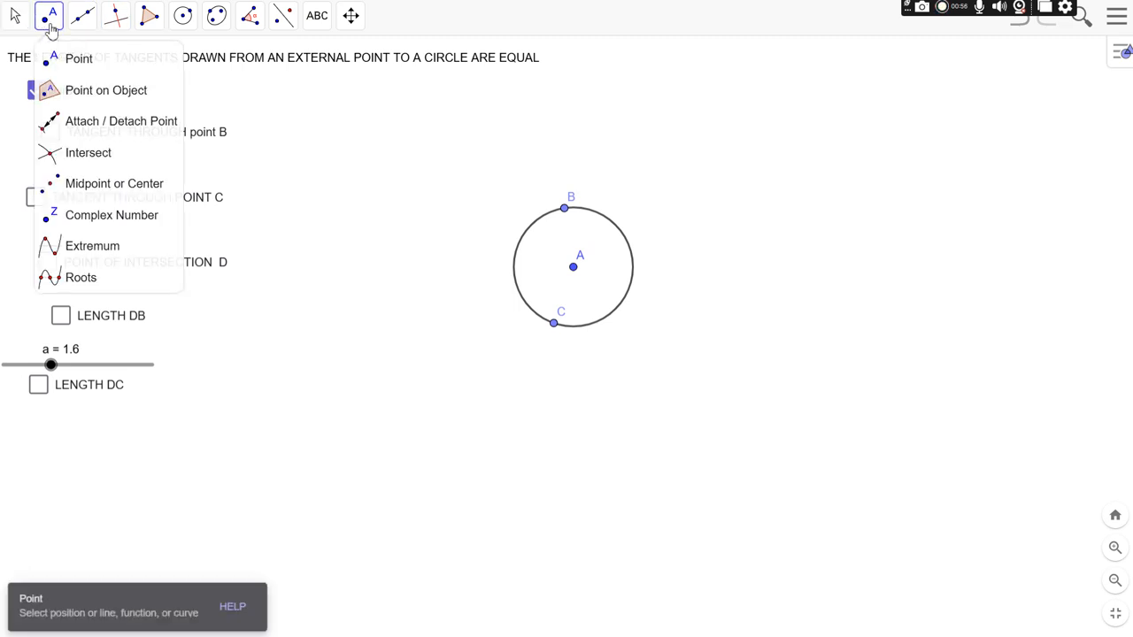
left_click(610, 277)
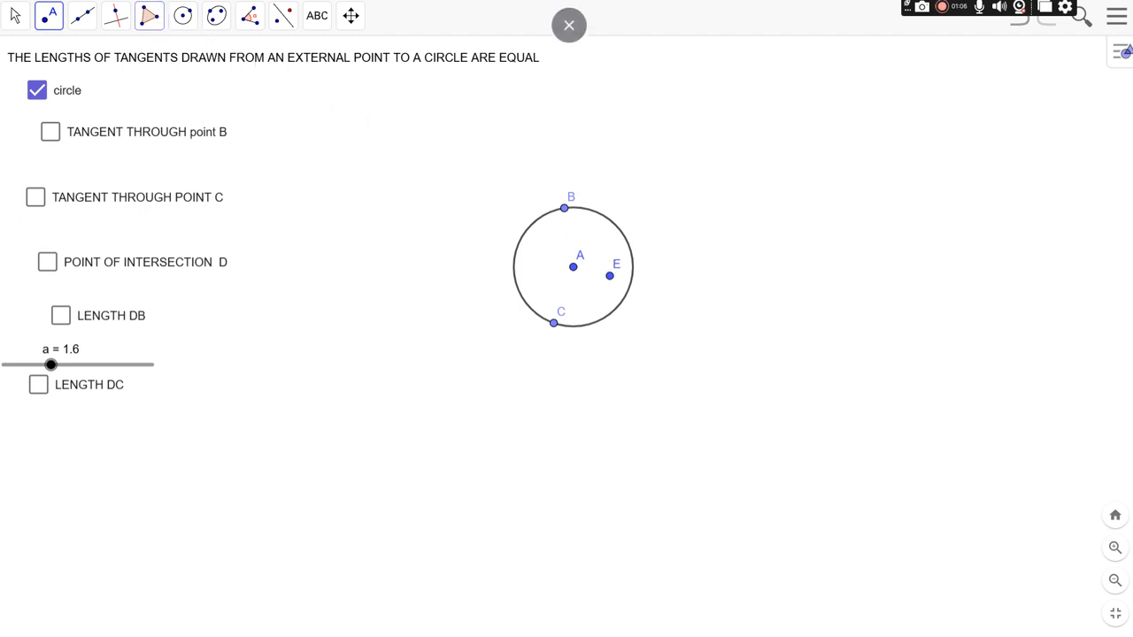
left_click(82, 20)
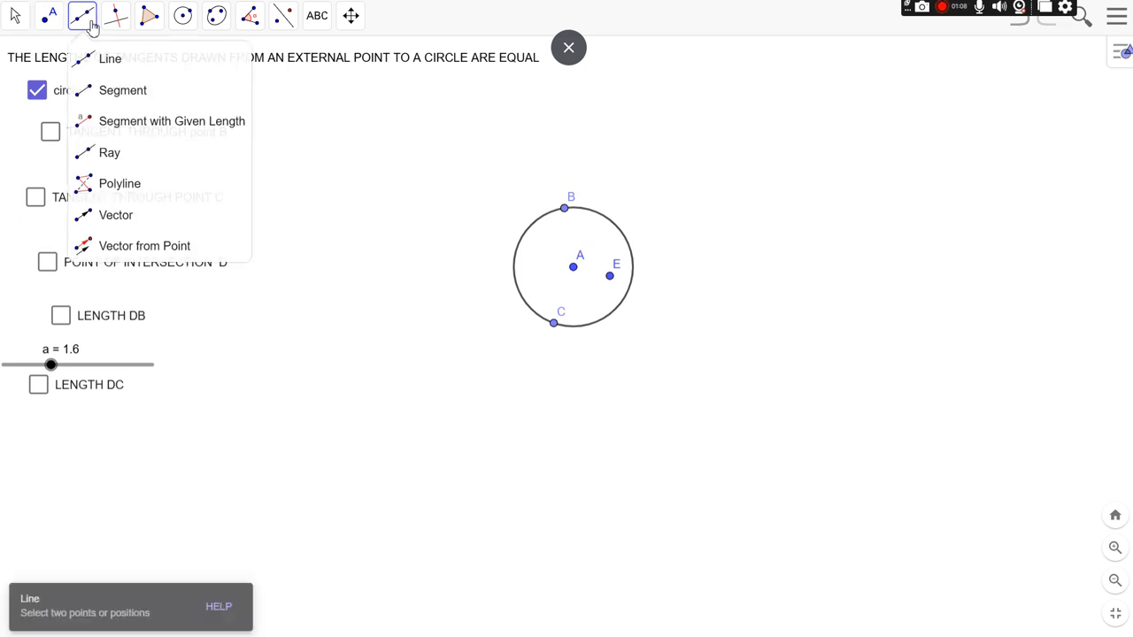
left_click(96, 60)
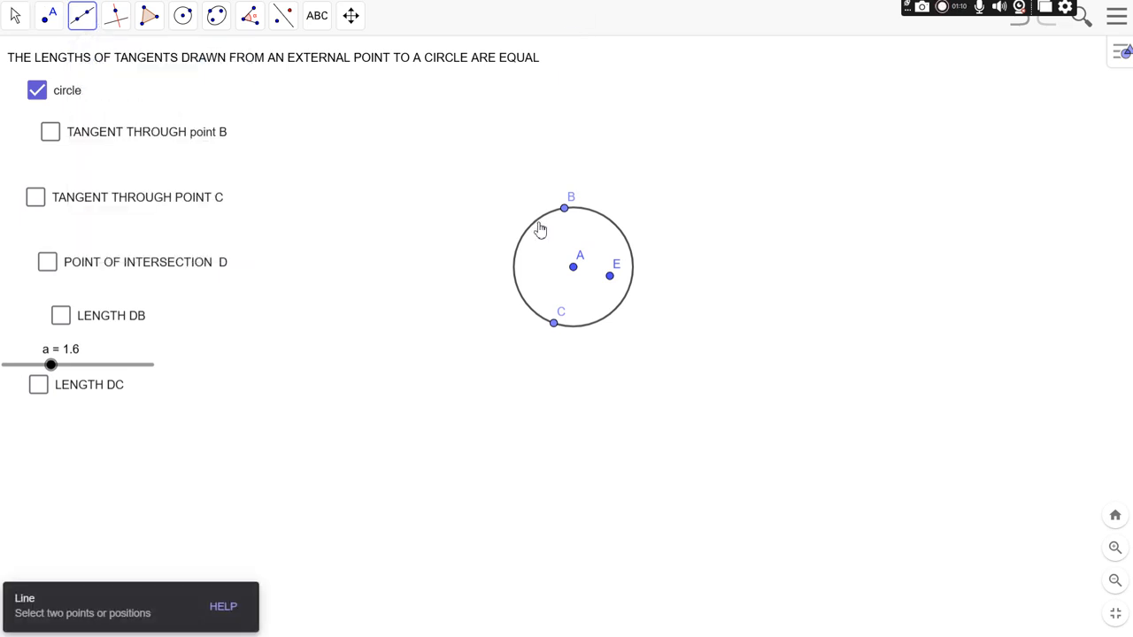
left_click(610, 276)
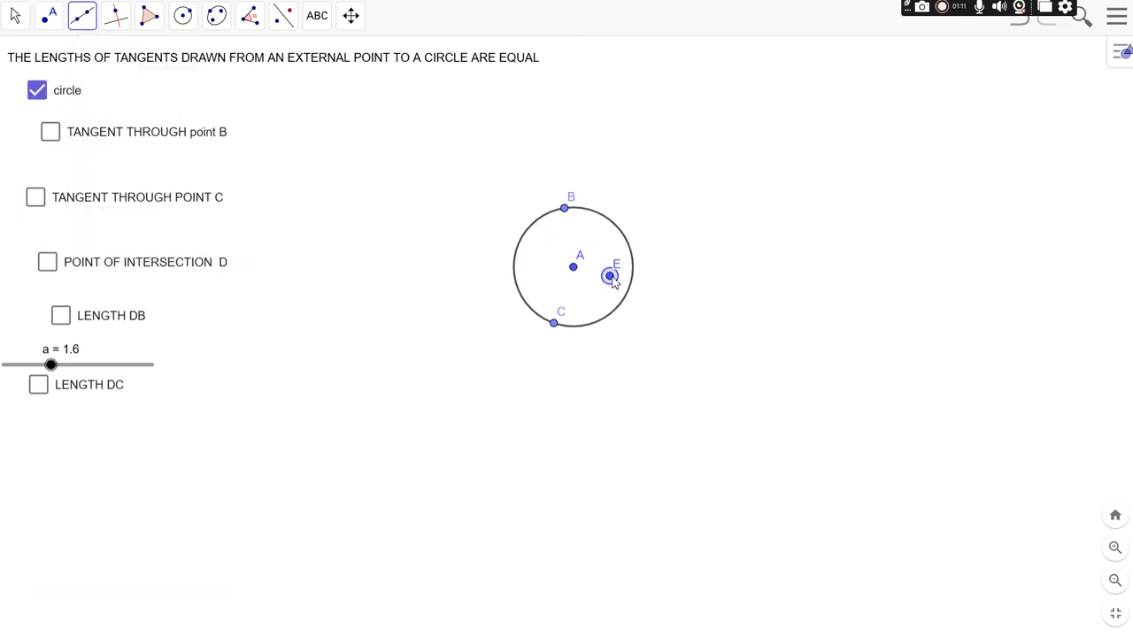
left_click(617, 226)
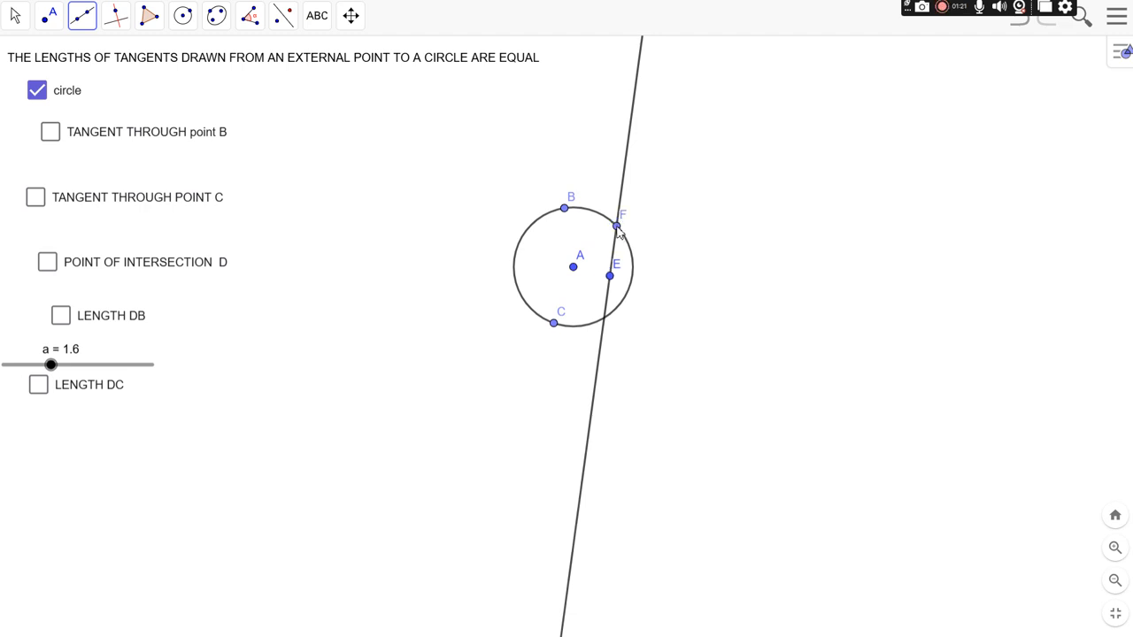
left_click(605, 320)
left_click(604, 319)
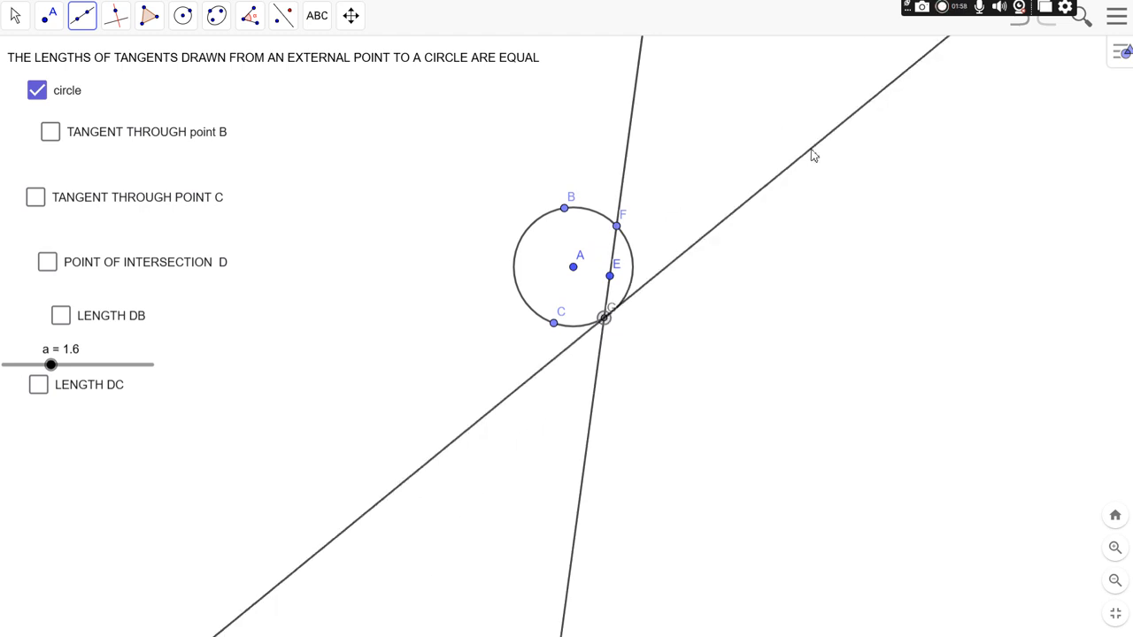
Step: Undo the interior point and the lines drawn through the circle
left_click(1029, 23)
left_click(1029, 23)
left_click(1029, 23)
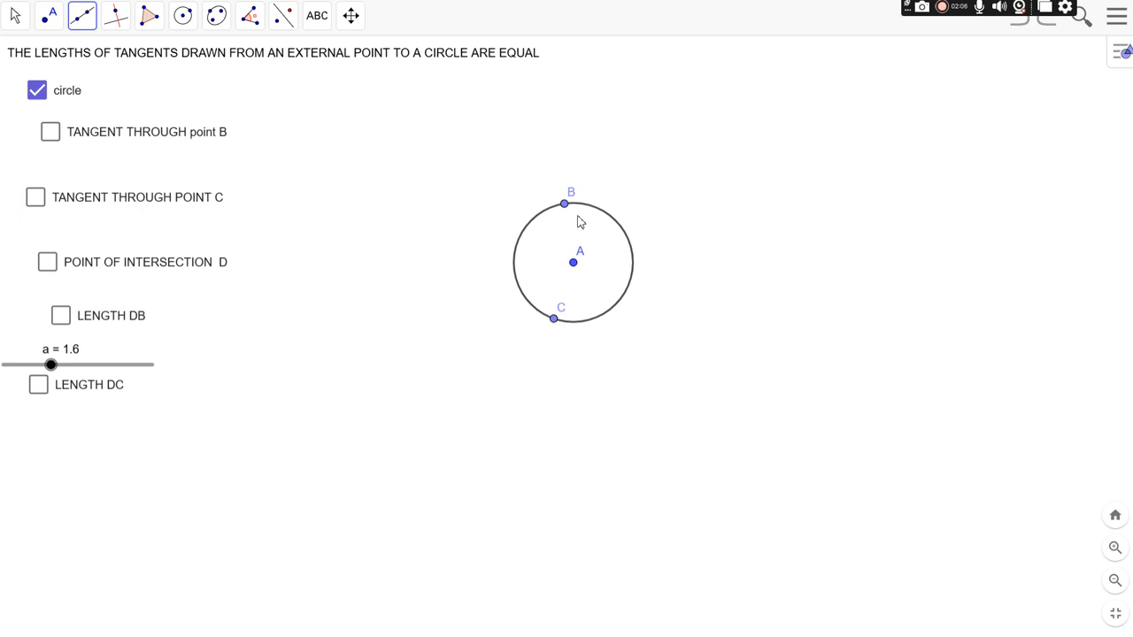
Step: Show the tangent through point B briefly and undo it
left_click(50, 140)
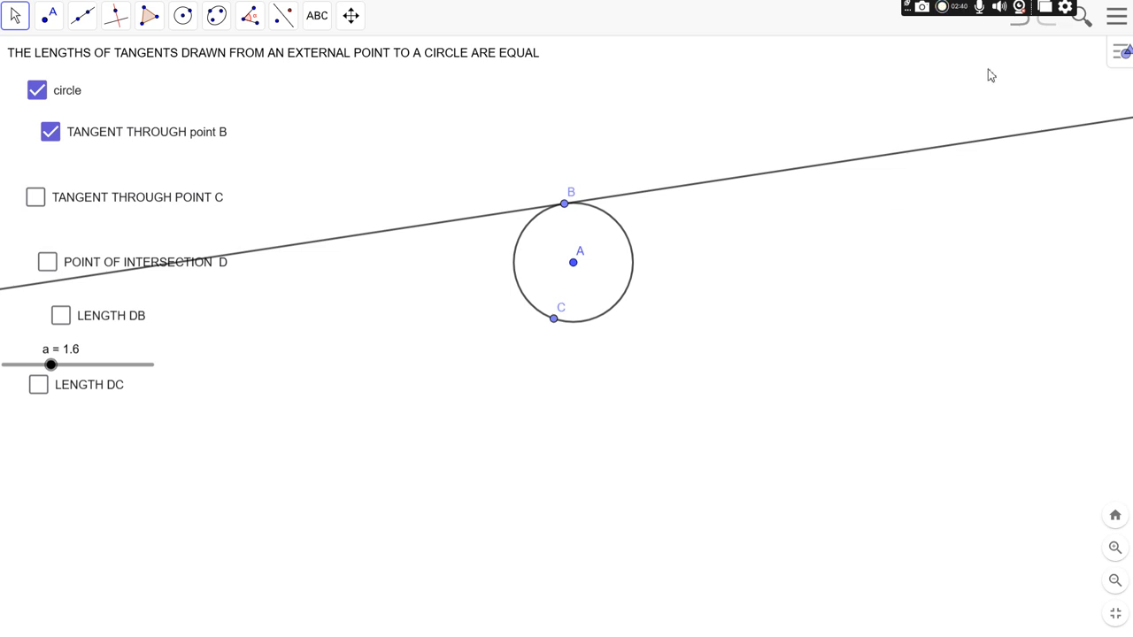
left_click(1016, 28)
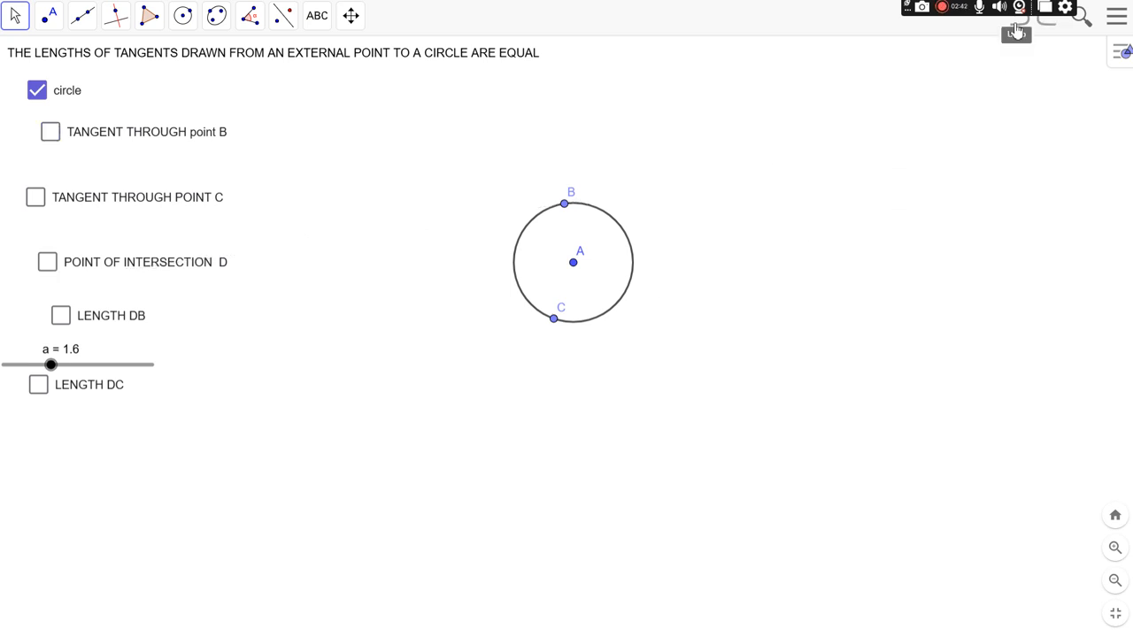
Step: Place a new point outside the circle, to the left of it
left_click(51, 24)
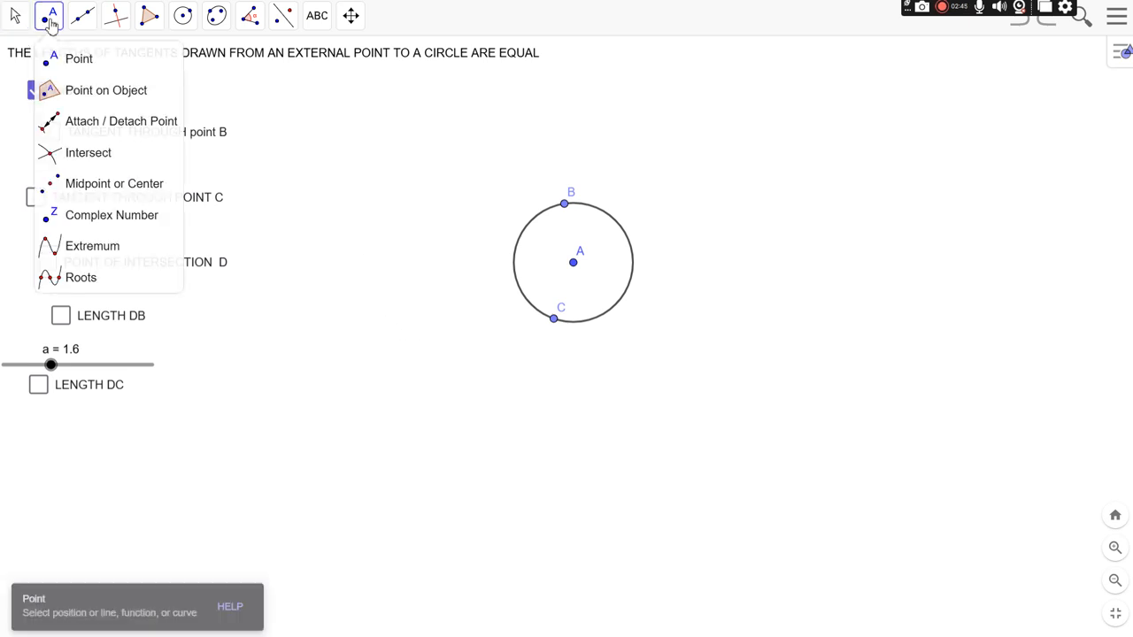
left_click(48, 62)
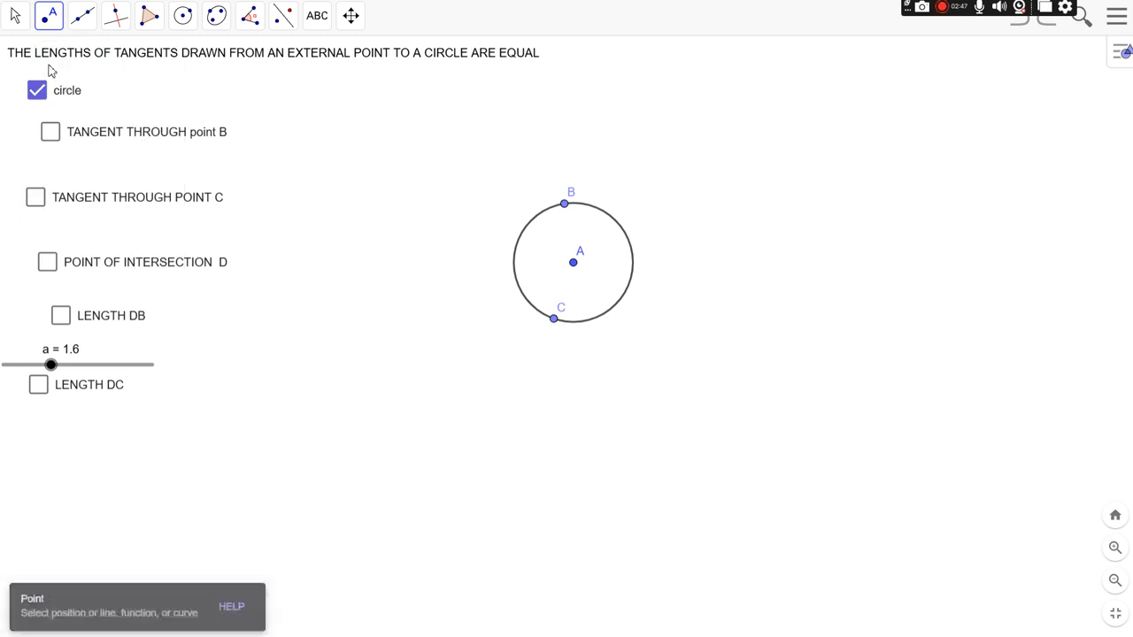
left_click(380, 275)
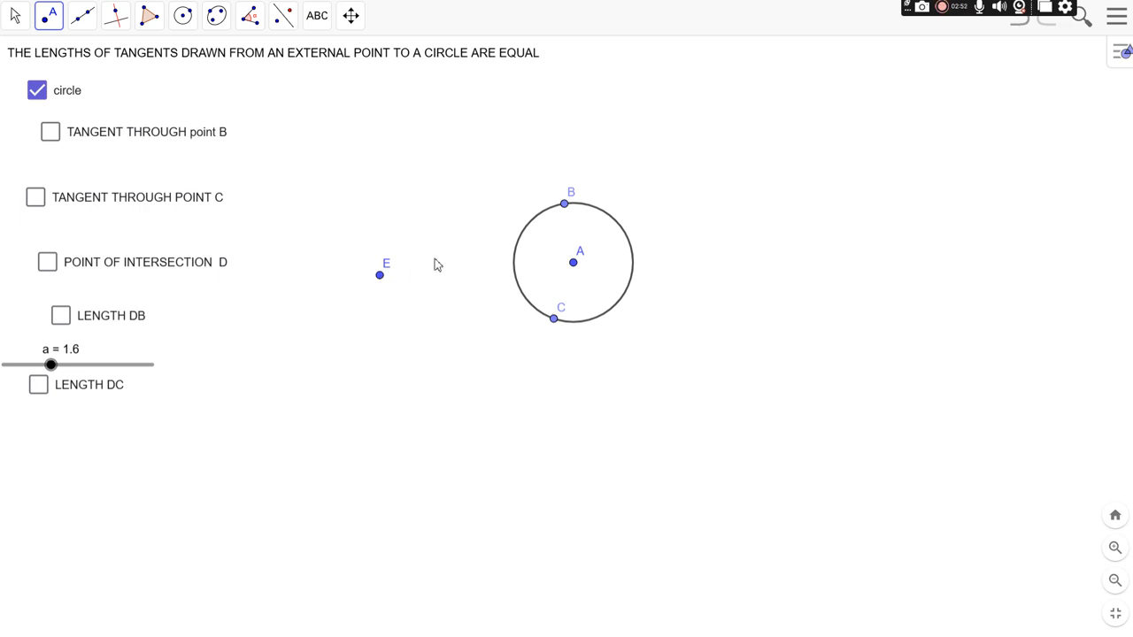
Step: Construct the tangents from external point E to the circle with the Tangents tool
left_click(186, 24)
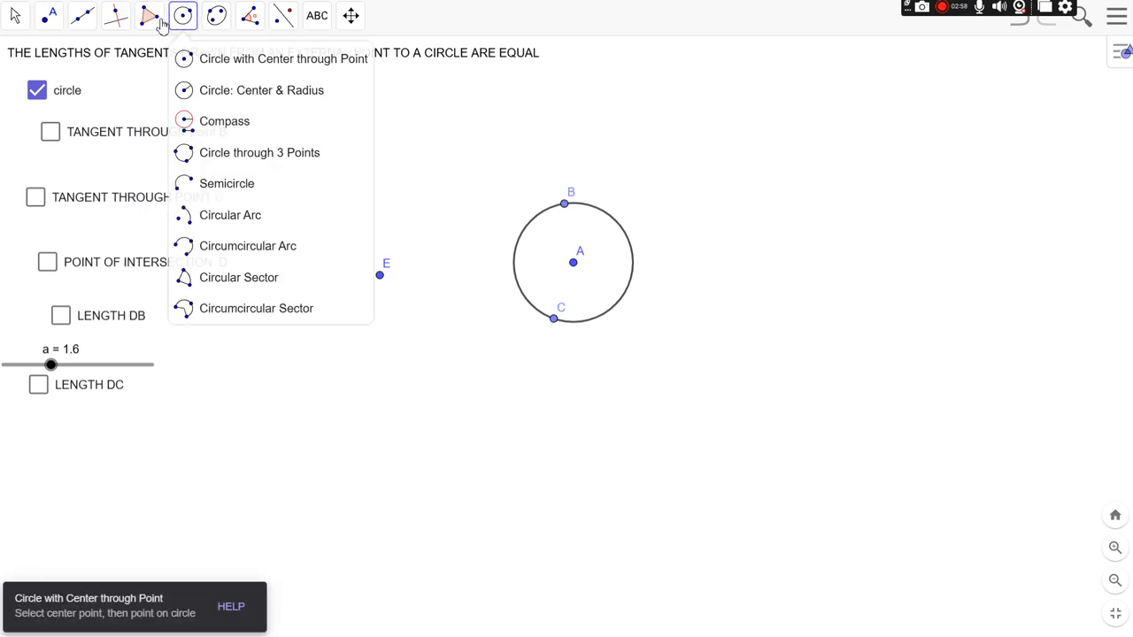
mouse_move(147, 19)
mouse_move(113, 25)
left_click(144, 183)
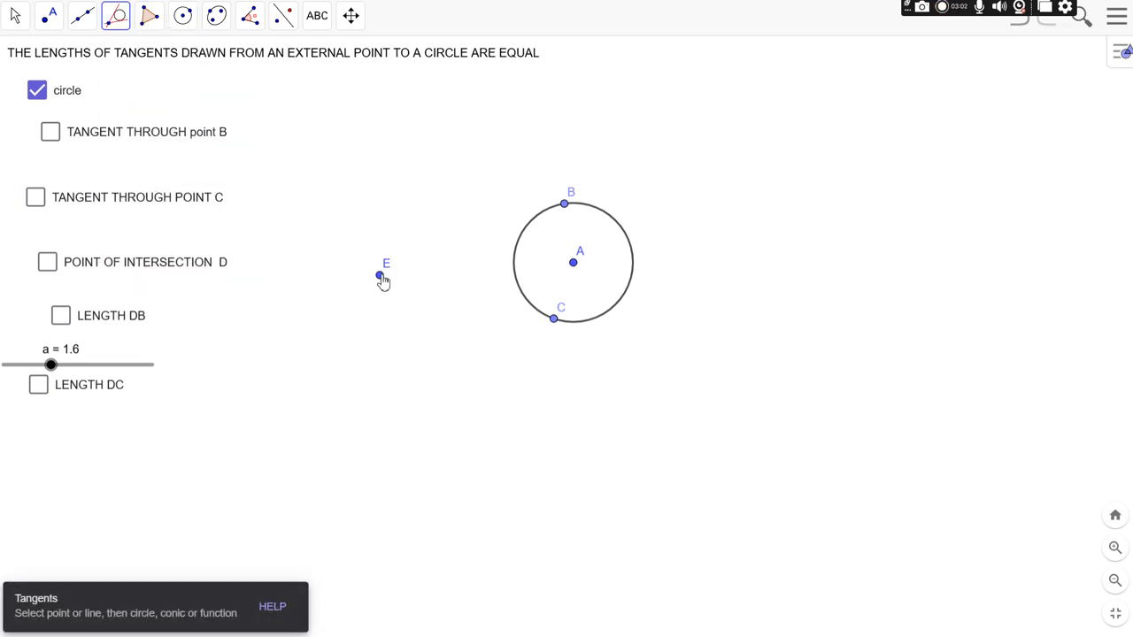
left_click(381, 277)
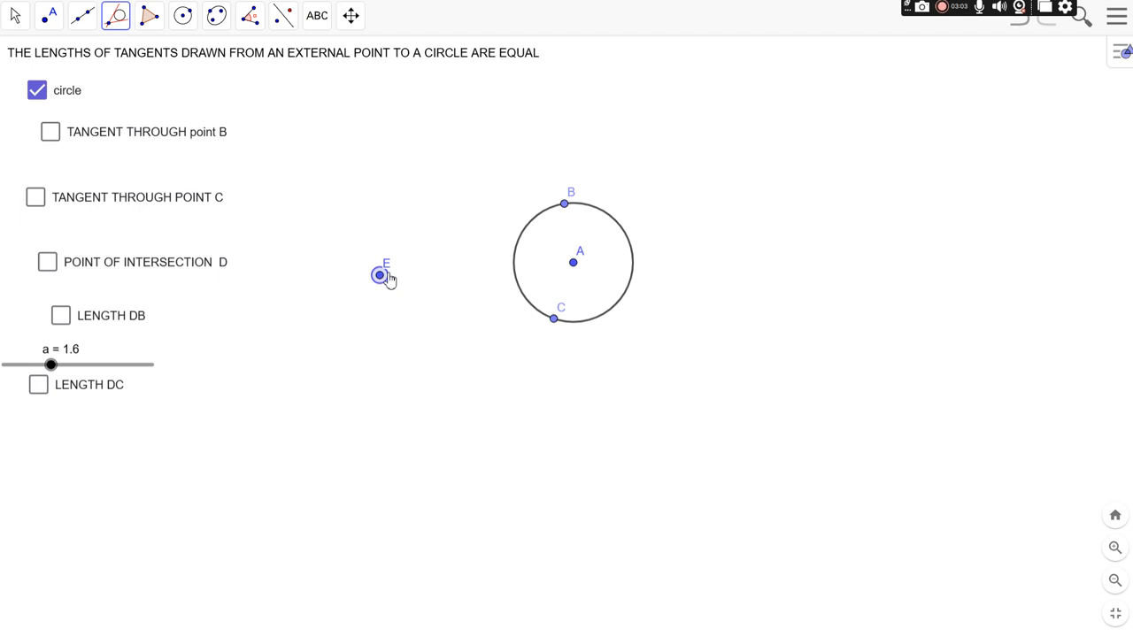
left_click(528, 231)
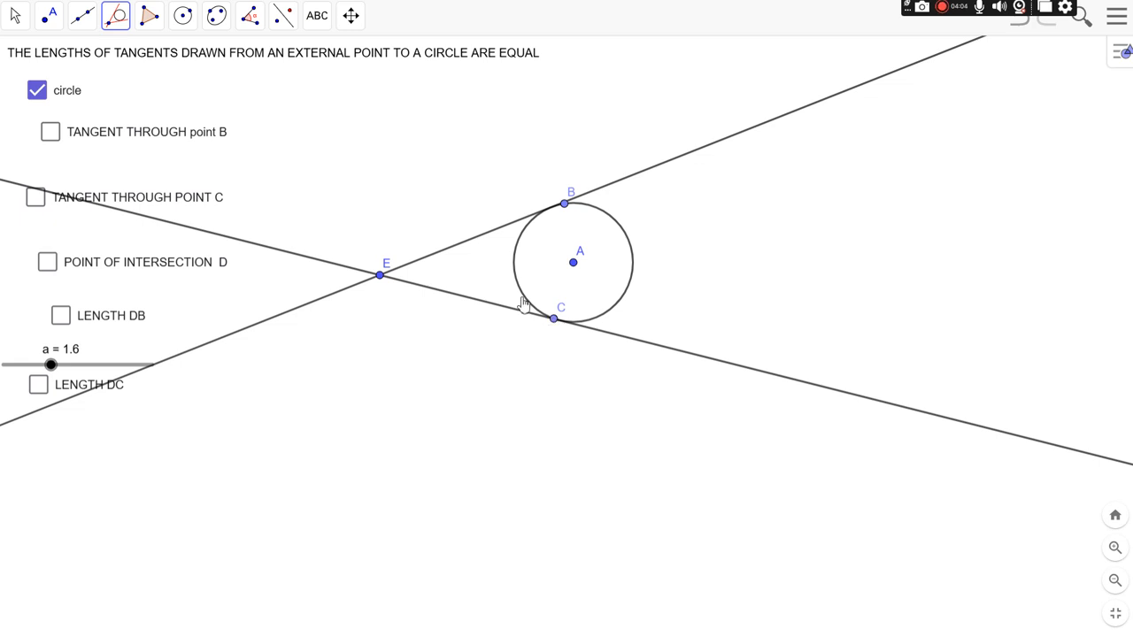
Step: Undo the constructed tangents and the external point
left_click(1021, 25)
left_click(1020, 25)
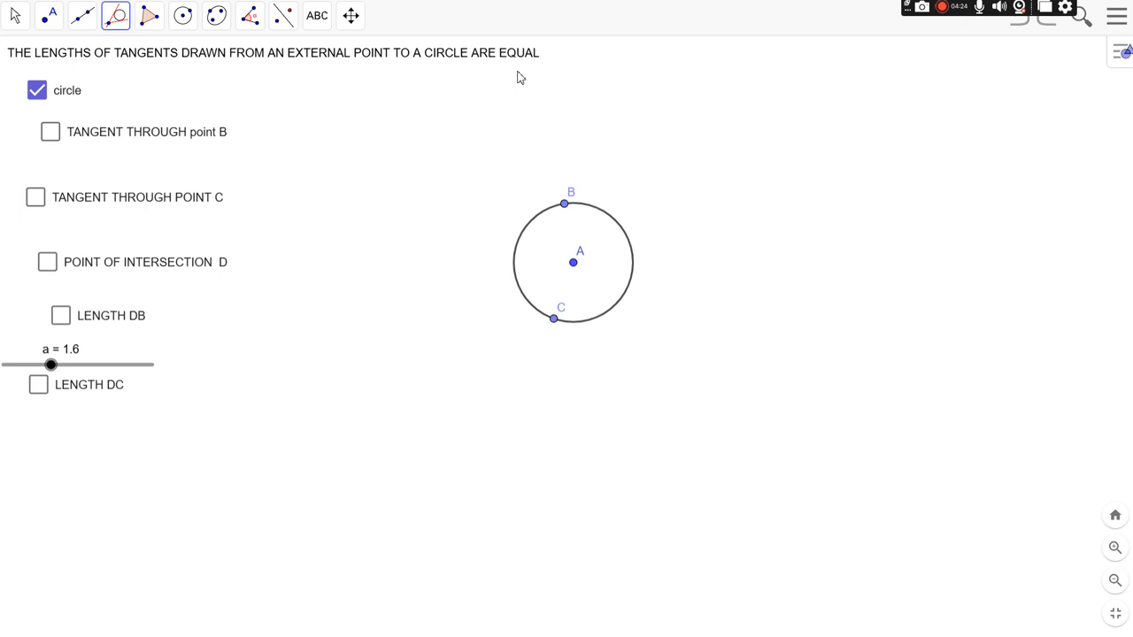
Step: Show the tangents through points B and C and their point of intersection D
left_click(58, 142)
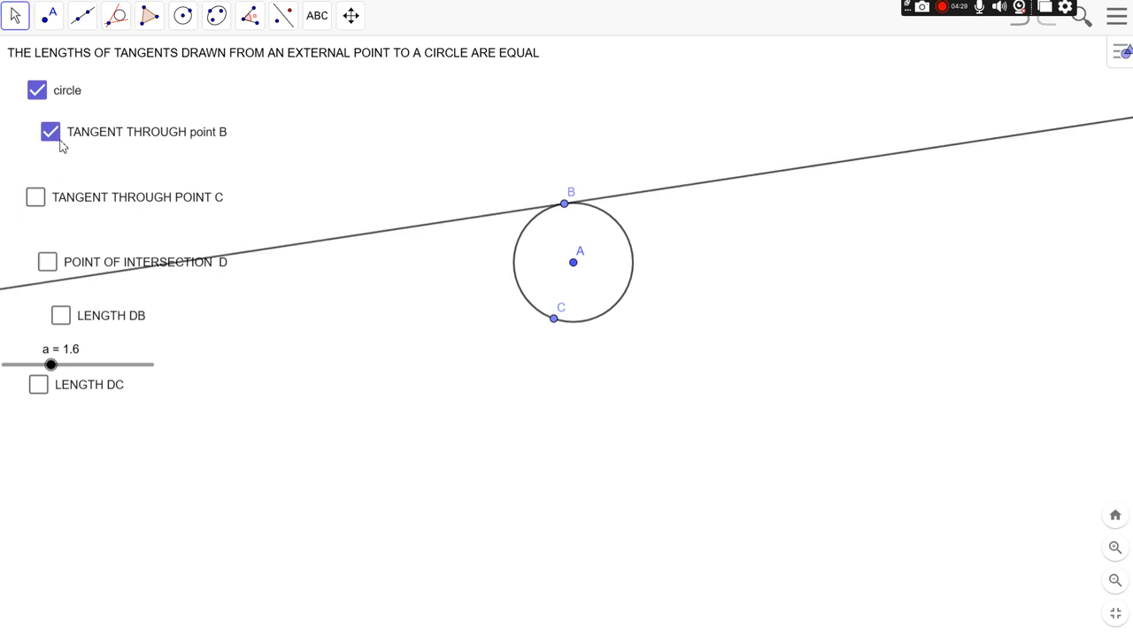
left_click(34, 200)
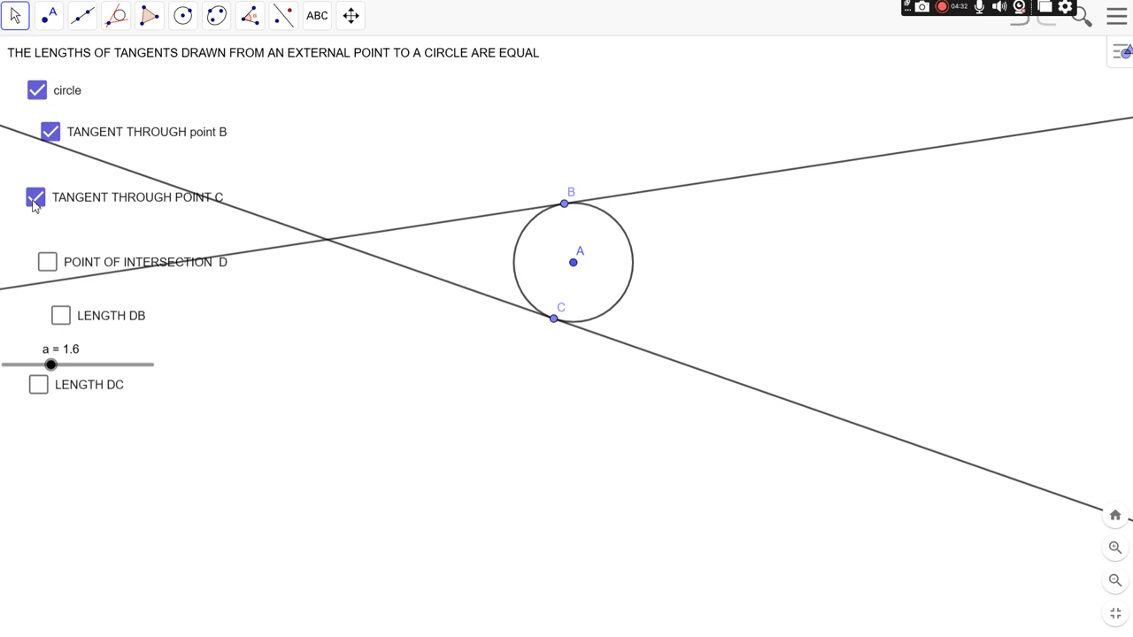
left_click(54, 265)
Step: Show the length DB and move its label above the tangent through B
left_click(61, 322)
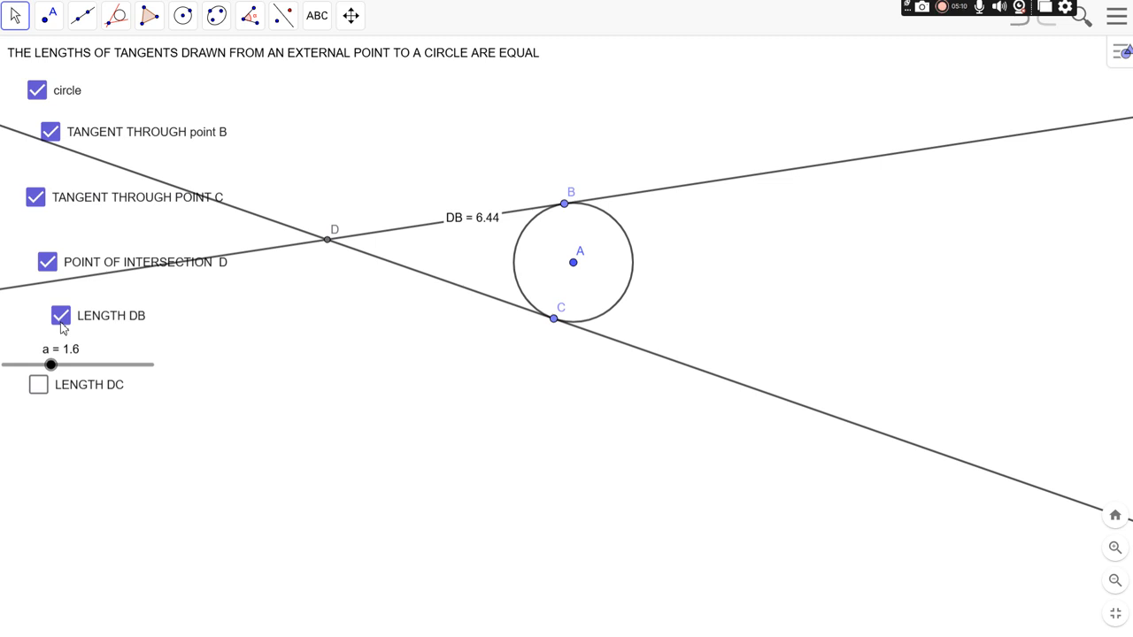
left_click(25, 24)
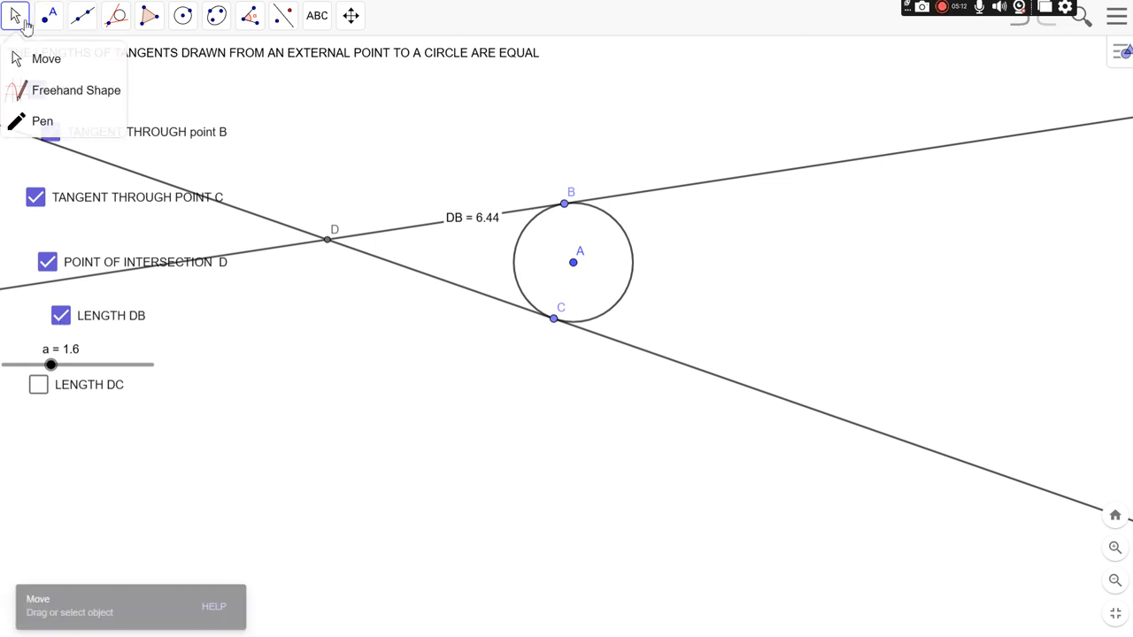
left_click(49, 16)
left_click_drag(487, 225, 459, 172)
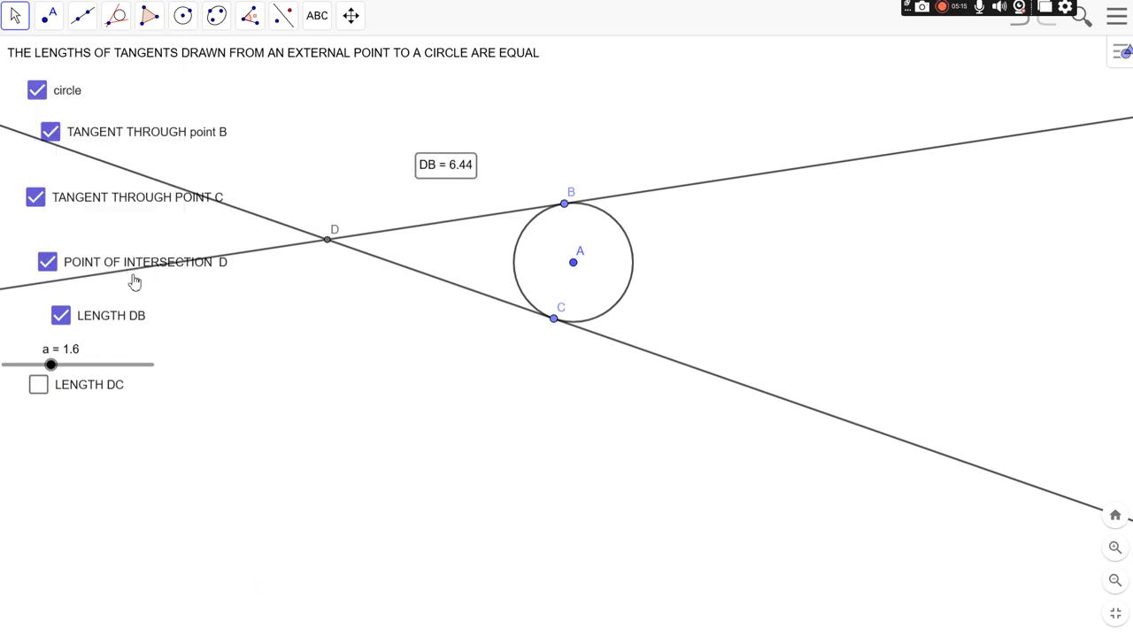
Step: Show the length DC and move its label below the tangent through C
left_click(38, 389)
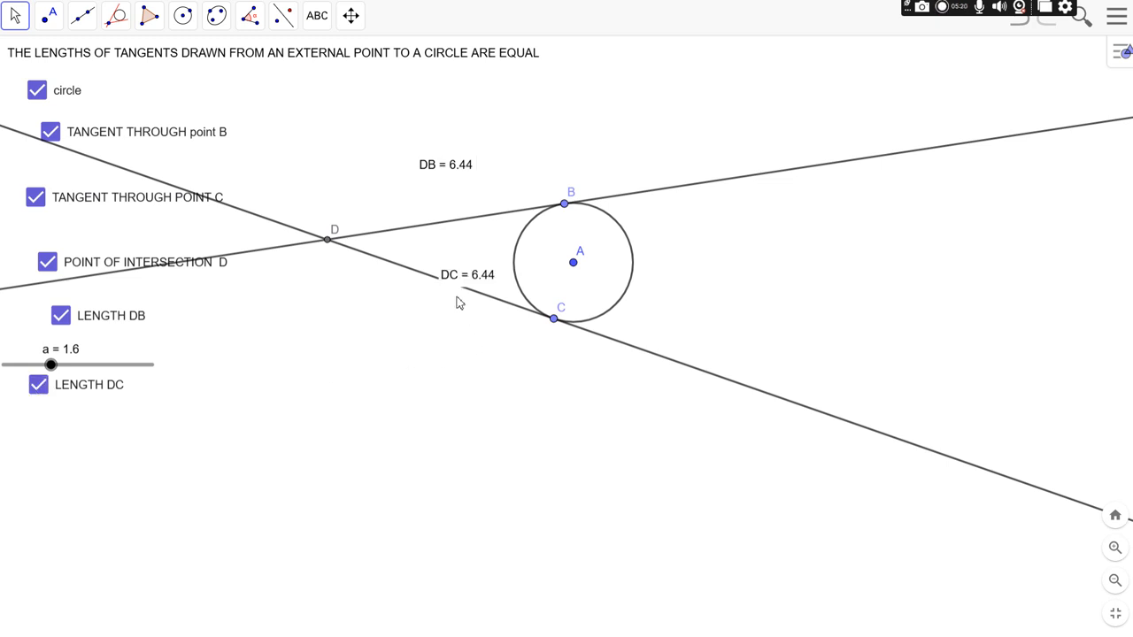
left_click_drag(457, 280, 438, 325)
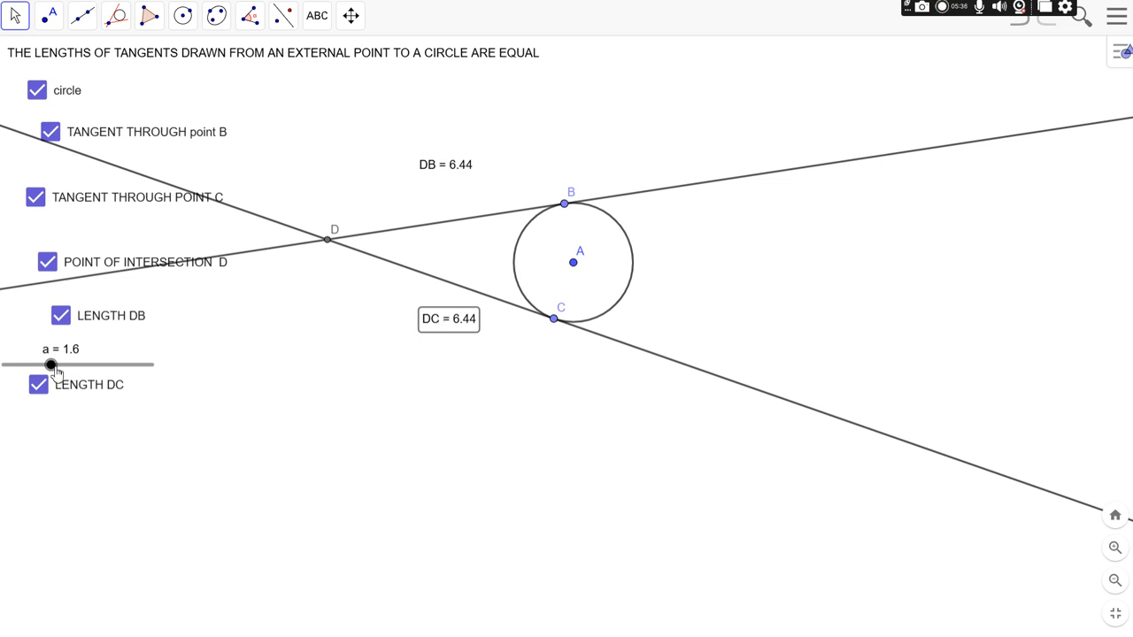
Step: Vary the circle's size by setting slider a to 3.8, 3.1 and finally 1.3
left_click_drag(53, 366, 117, 366)
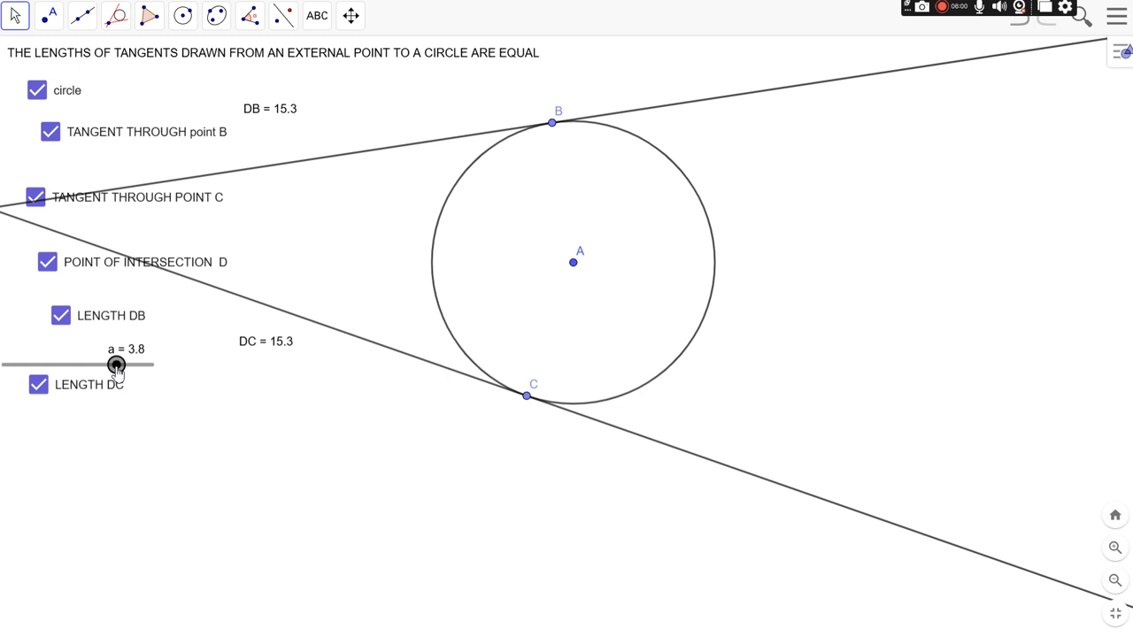
left_click_drag(116, 365, 96, 365)
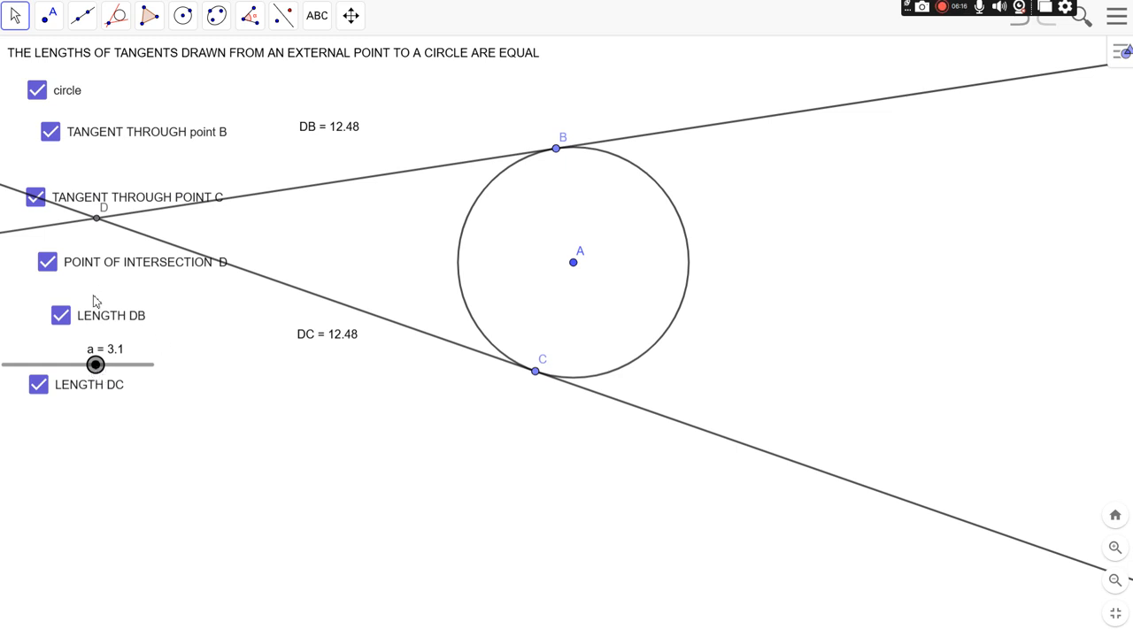
left_click_drag(97, 368, 44, 372)
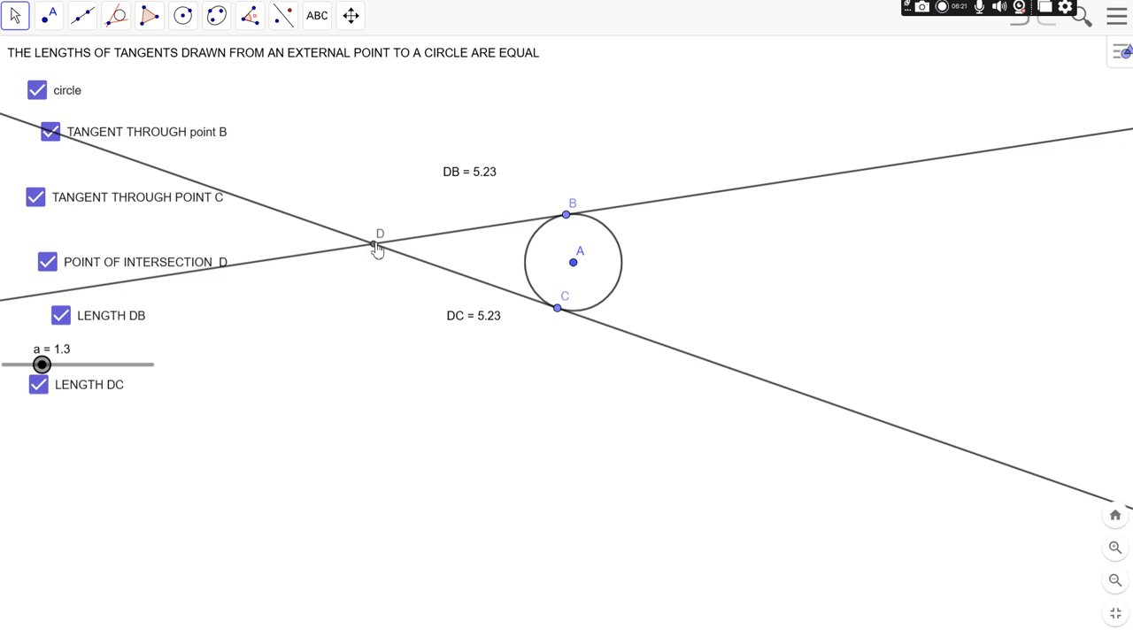
Step: Move point B slightly clockwise along the circle and point C further clockwise to shift the tangents' intersection
left_click(375, 246)
left_click(17, 23)
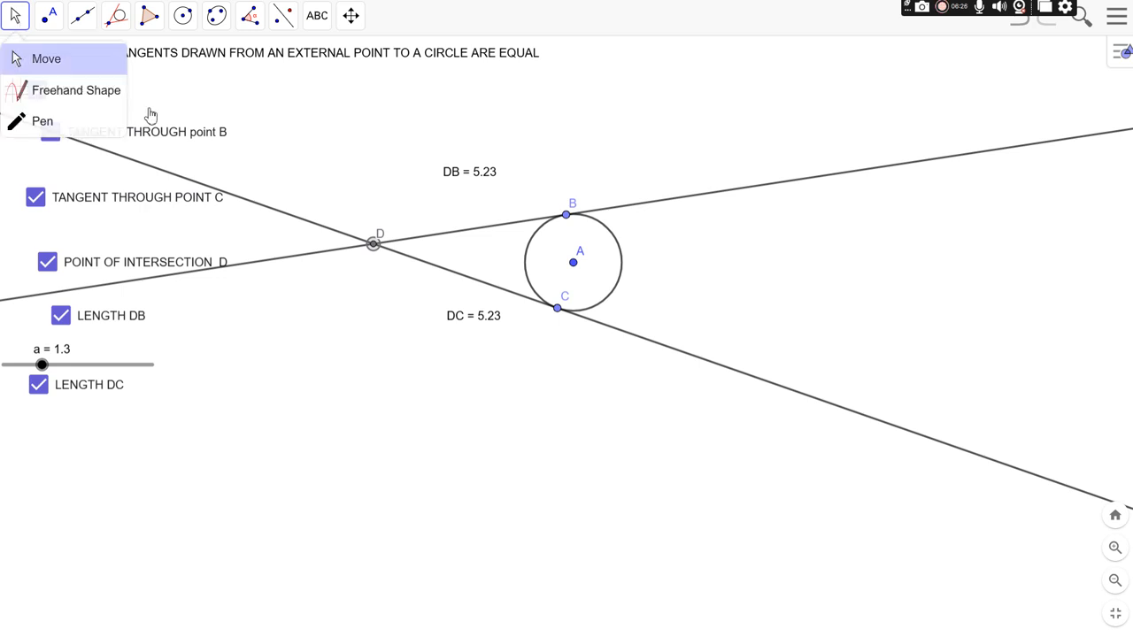
left_click(76, 70)
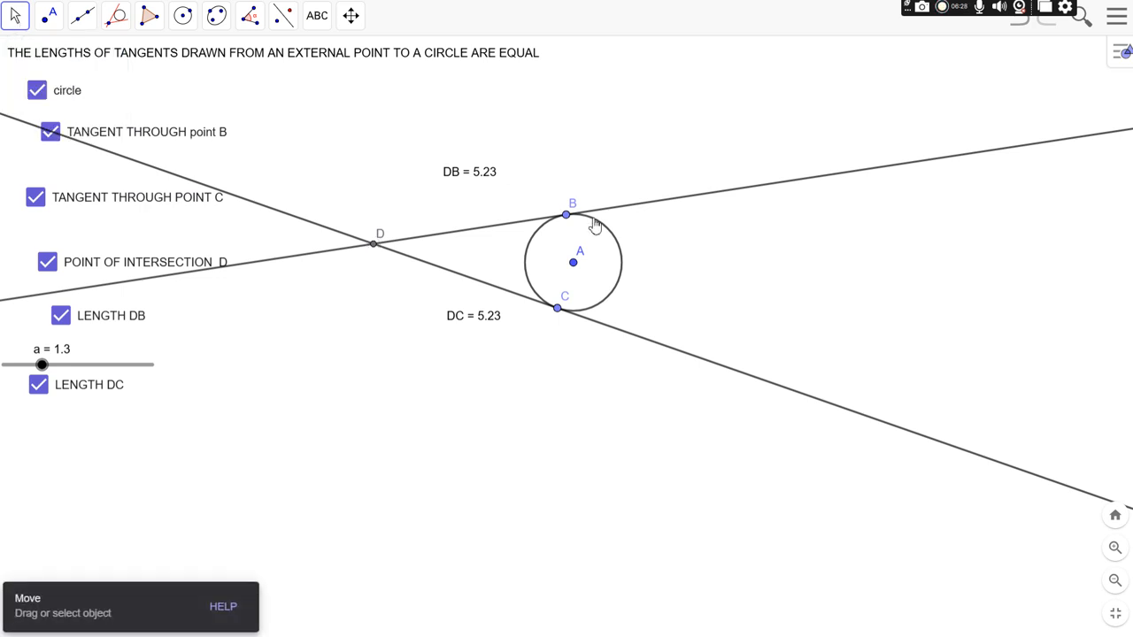
mouse_move(568, 216)
left_mouse_down()
mouse_move(592, 208)
mouse_move(574, 213)
left_mouse_up()
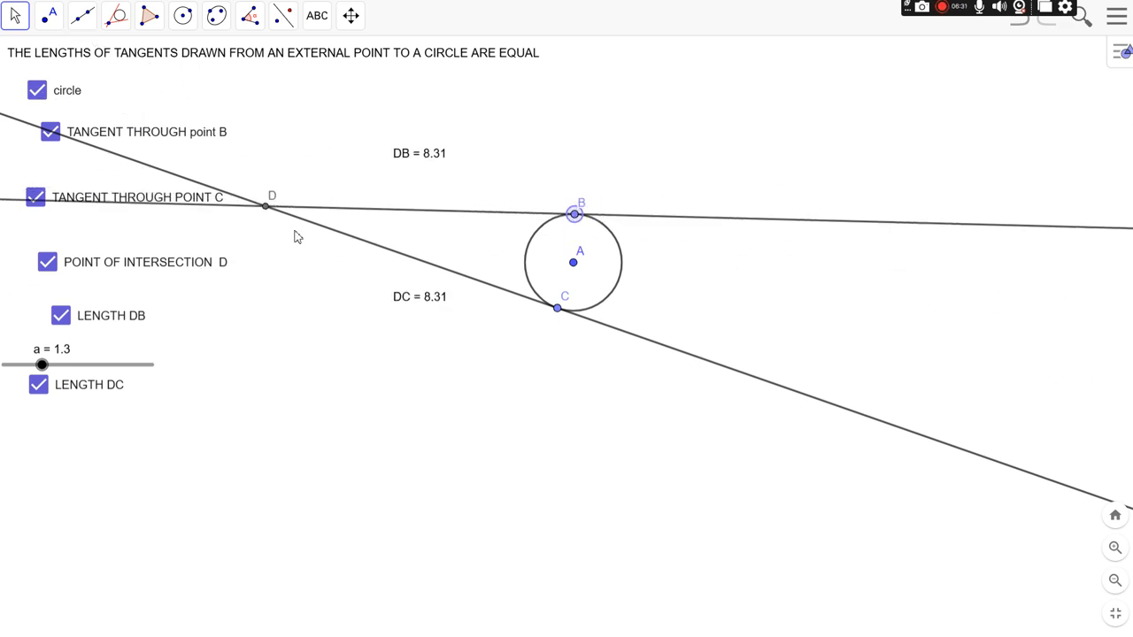
left_click(266, 207)
mouse_move(557, 309)
left_mouse_down()
mouse_move(572, 315)
mouse_move(549, 311)
left_mouse_up()
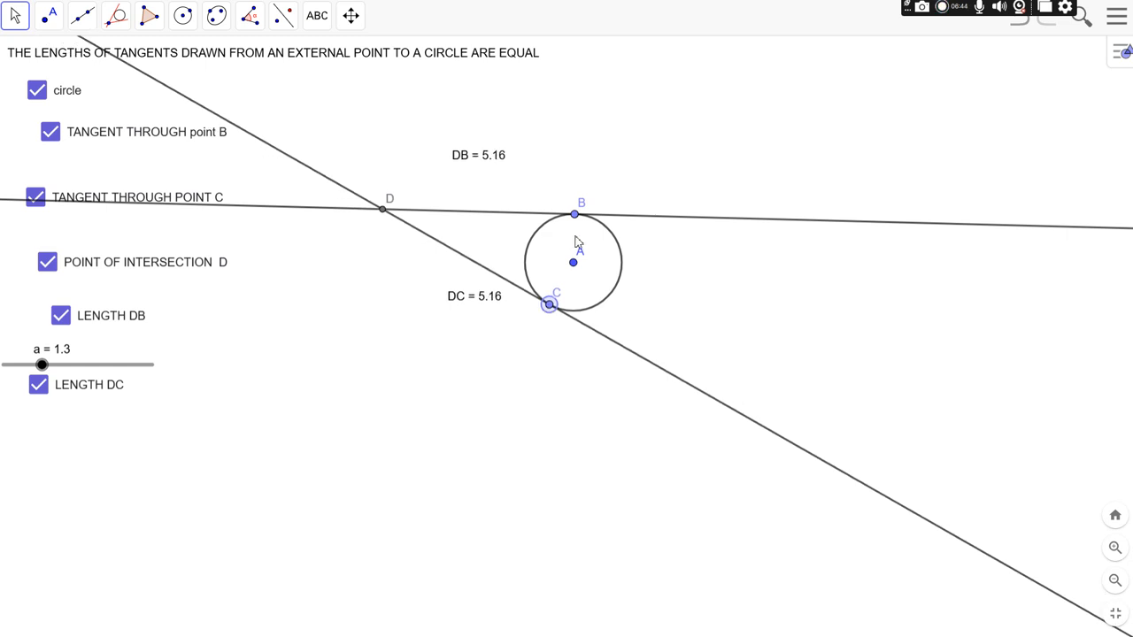